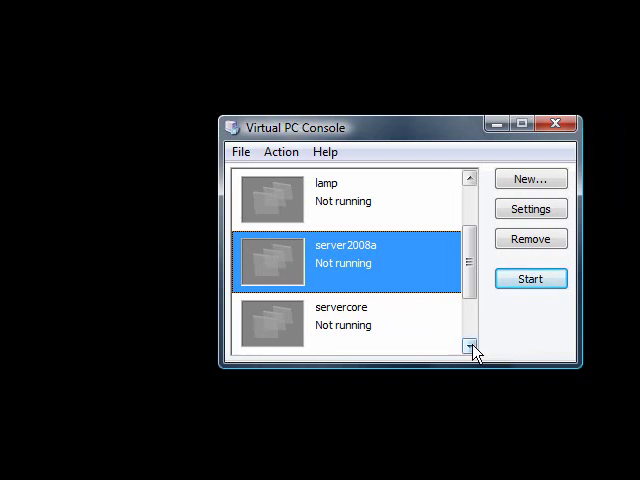
Step: Start the ipcop virtual machine with ipcop-1.4.20-install-cd.i386 loaded as its CD image
{"action": "left_click", "coordinate": [470, 346]}
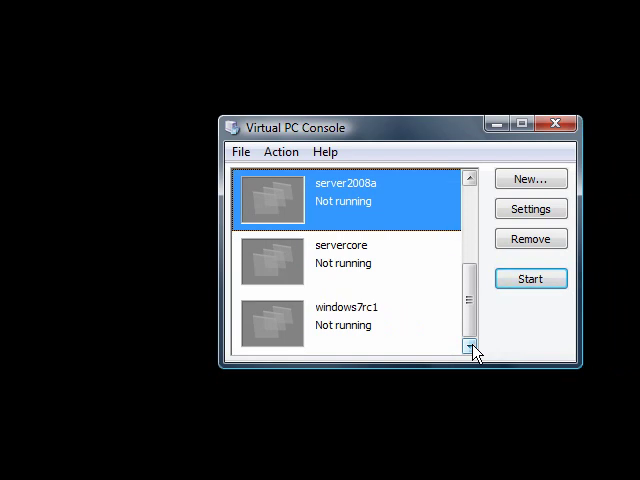
{"action": "left_click_drag", "start_coordinate": [468, 300], "coordinate": [469, 285]}
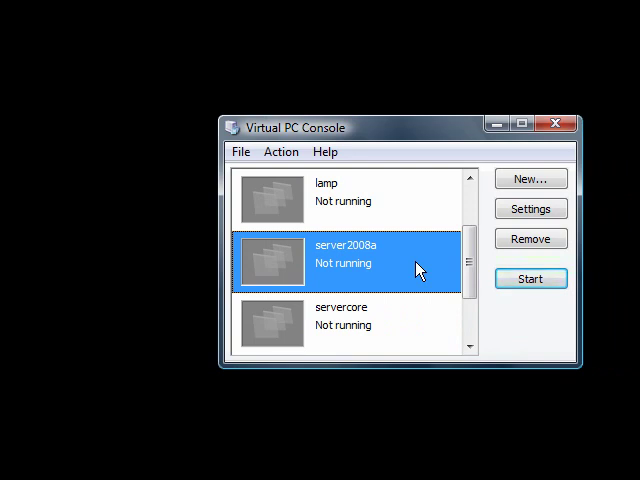
{"action": "left_click_drag", "start_coordinate": [470, 268], "coordinate": [480, 218]}
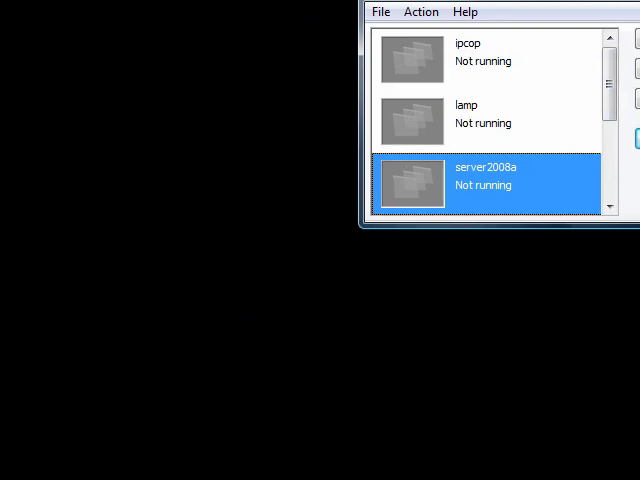
{"action": "left_click", "coordinate": [110, 466]}
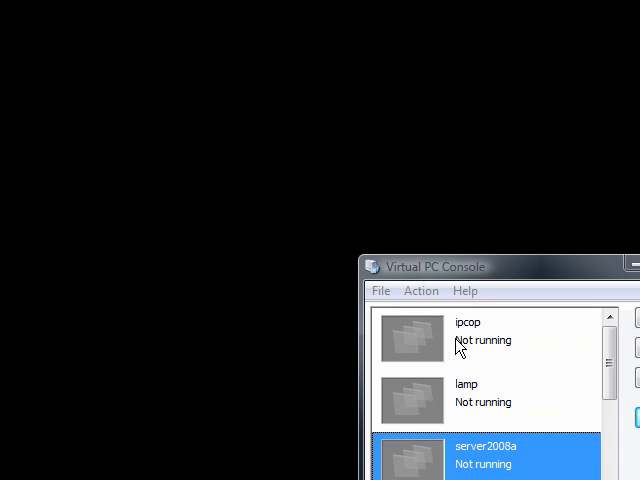
{"action": "left_click", "coordinate": [458, 345]}
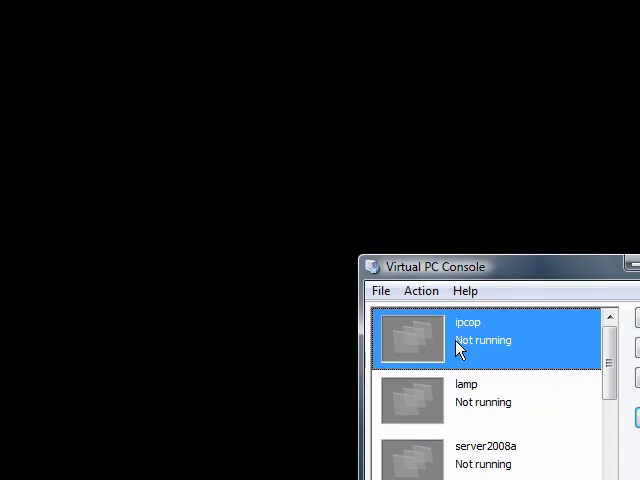
{"action": "double_click", "coordinate": [458, 345]}
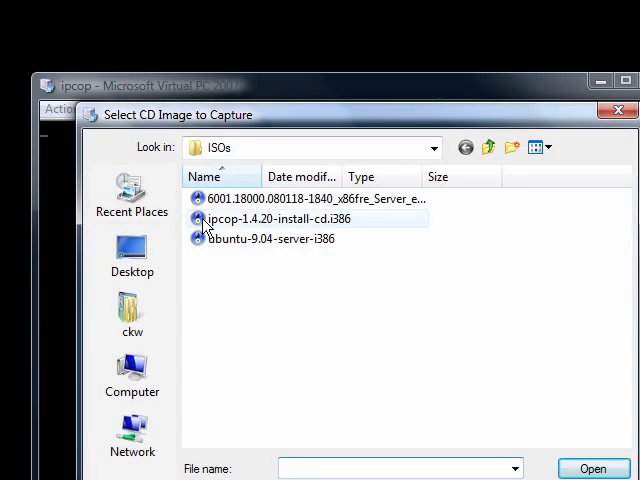
{"action": "double_click", "coordinate": [205, 222]}
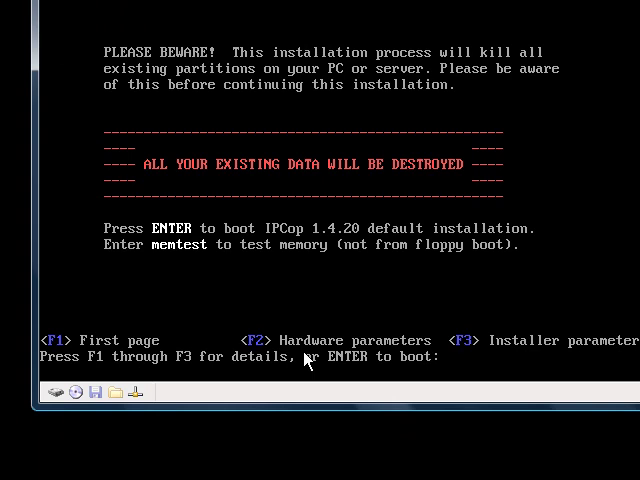
Step: Boot the default IPCop installation in English and install from the CDROM/USB-KEY source
{"action": "key", "text": "Return"}
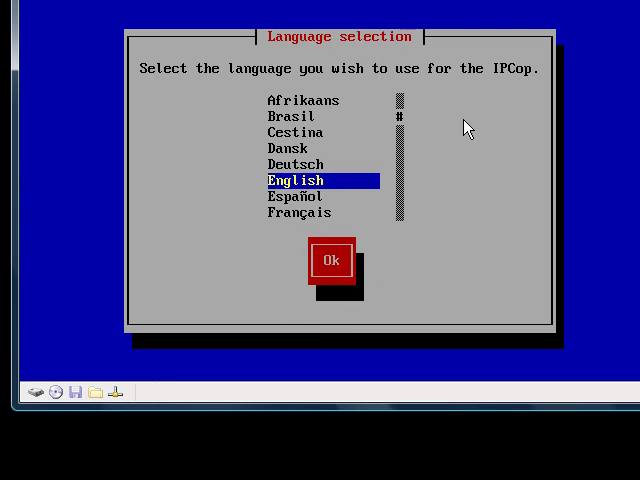
{"action": "key", "text": "Return"}
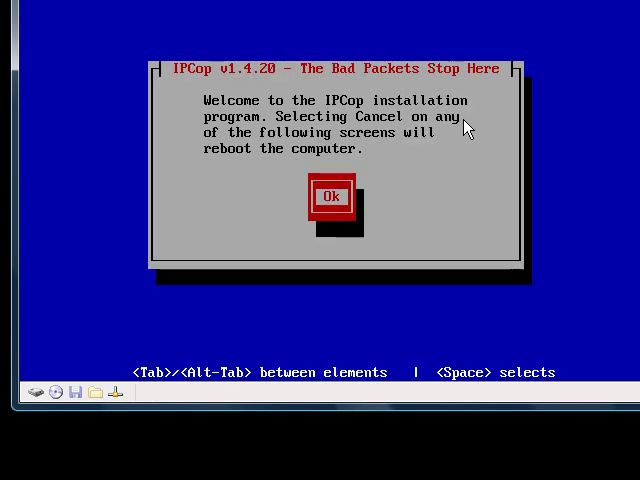
{"action": "key", "text": "Return"}
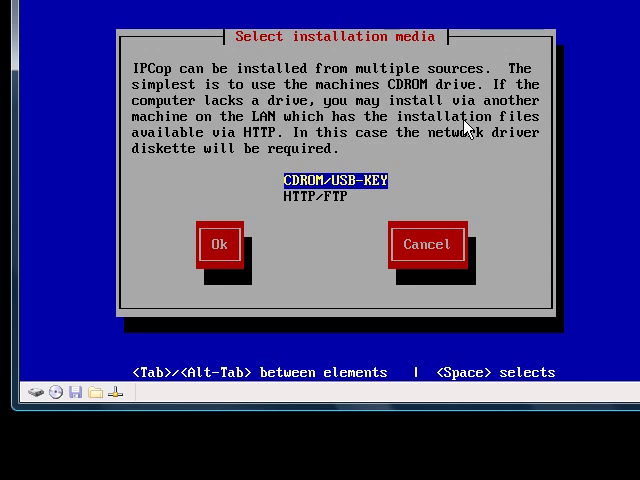
{"action": "key", "text": "Tab"}
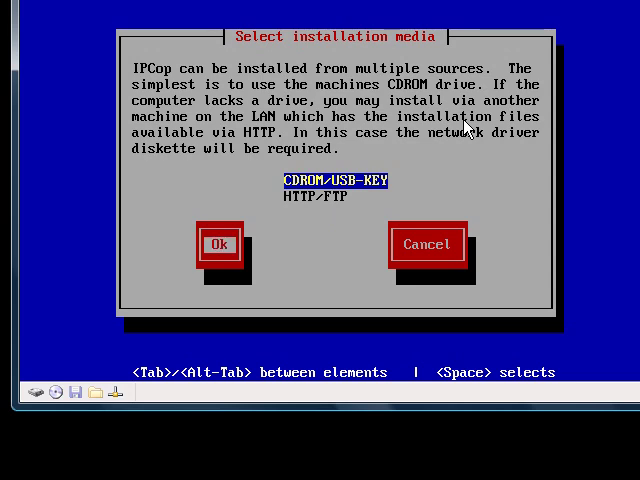
{"action": "key", "text": "Return"}
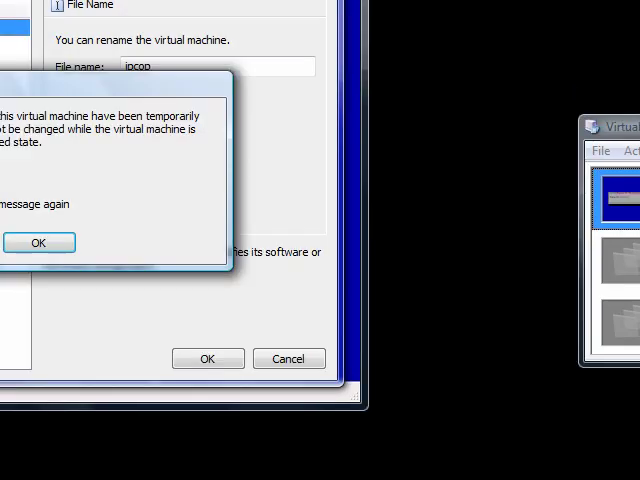
Step: Review the ipcop machine's Networking adapters in Settings, then close the dialog
{"action": "key", "text": "Return"}
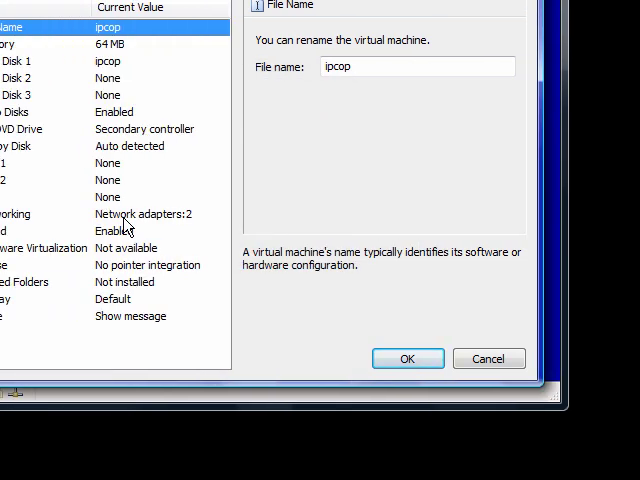
{"action": "left_click", "coordinate": [126, 218]}
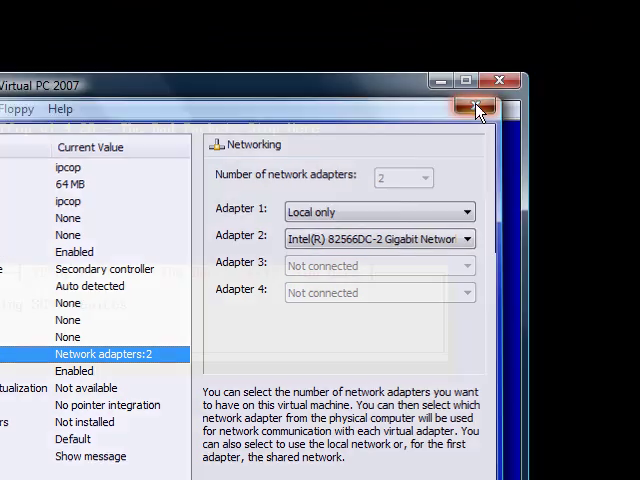
{"action": "left_click", "coordinate": [478, 107]}
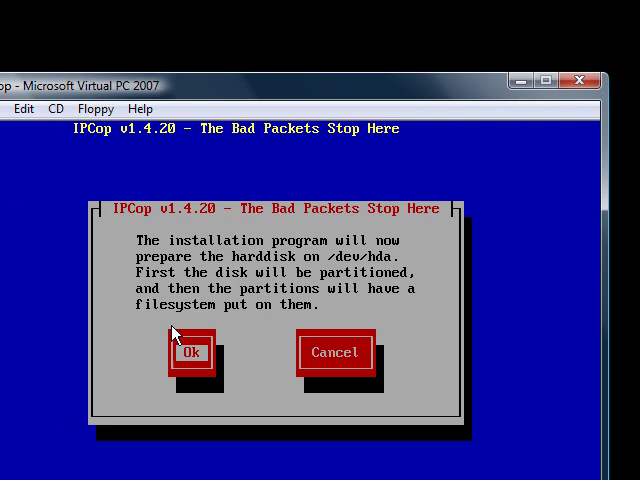
Step: Partition and format /dev/hda, then skip restoring a backup
{"action": "left_click", "coordinate": [190, 352]}
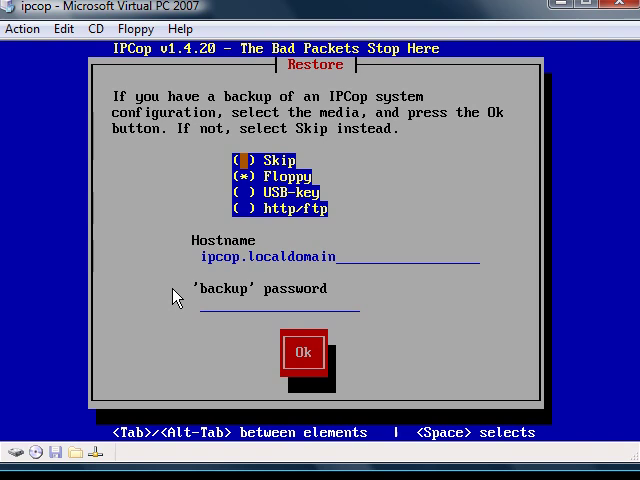
{"action": "key", "text": "space"}
{"action": "key", "text": "Down"}
{"action": "key", "text": "Down"}
{"action": "key", "text": "Down"}
{"action": "key", "text": "Down"}
{"action": "key", "text": "Return"}
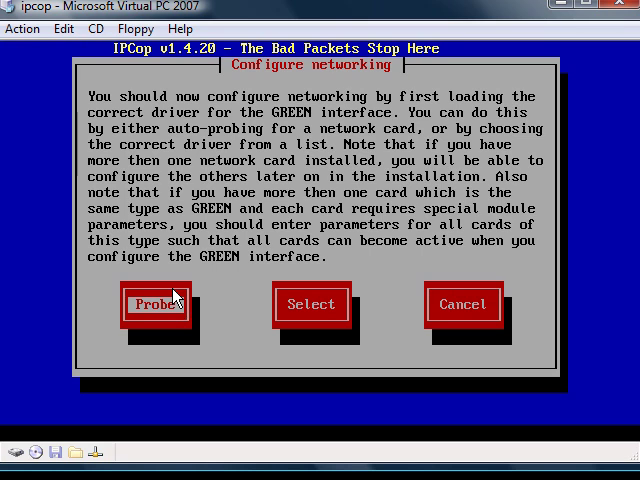
Step: Probe and accept the Tulip NIC, giving GREEN address 10.0.0.254 with mask 255.0.0.0
{"action": "left_click", "coordinate": [173, 297]}
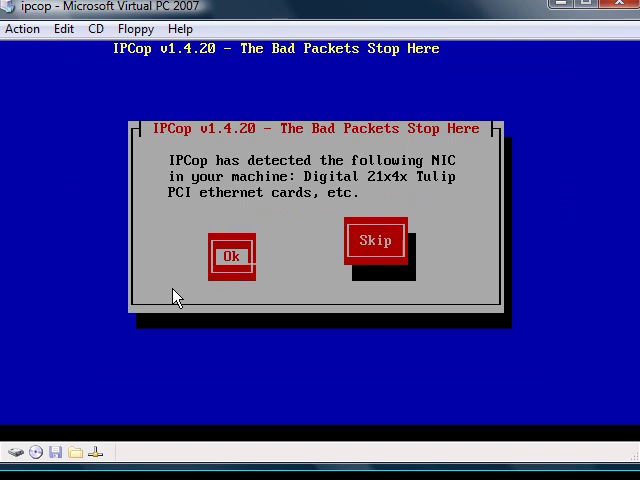
{"action": "key", "text": "Return"}
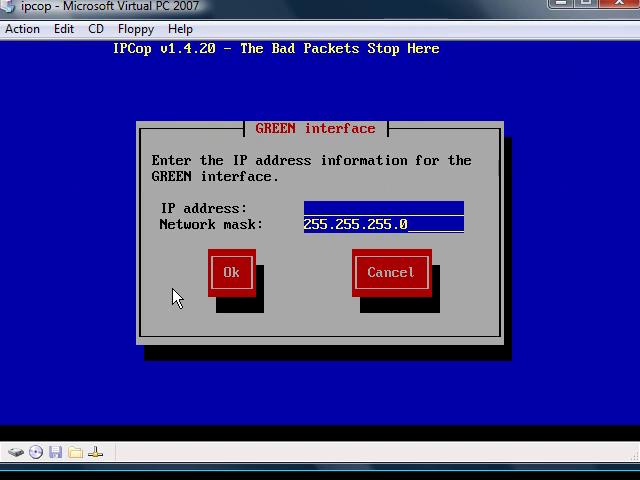
{"action": "type", "text": "10."}
{"action": "type", "text": "0.0.254"}
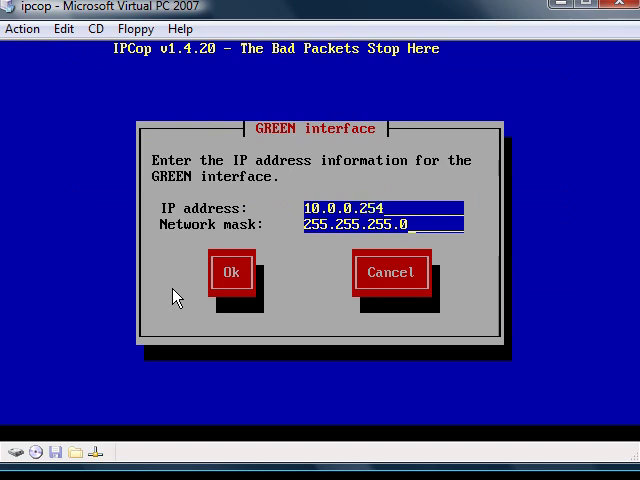
{"action": "key", "text": "Left"}
{"action": "key", "text": "Left"}
{"action": "key", "text": "BackSpace"}
{"action": "key", "text": "BackSpace"}
{"action": "key", "text": "BackSpace"}
{"action": "type", "text": "0"}
{"action": "key", "text": "Left"}
{"action": "key", "text": "Left"}
{"action": "key", "text": "BackSpace"}
{"action": "key", "text": "BackSpace"}
{"action": "key", "text": "BackSpace"}
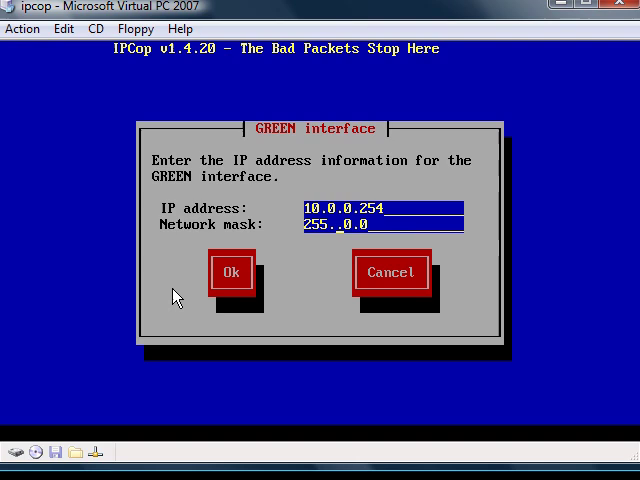
{"action": "type", "text": "0"}
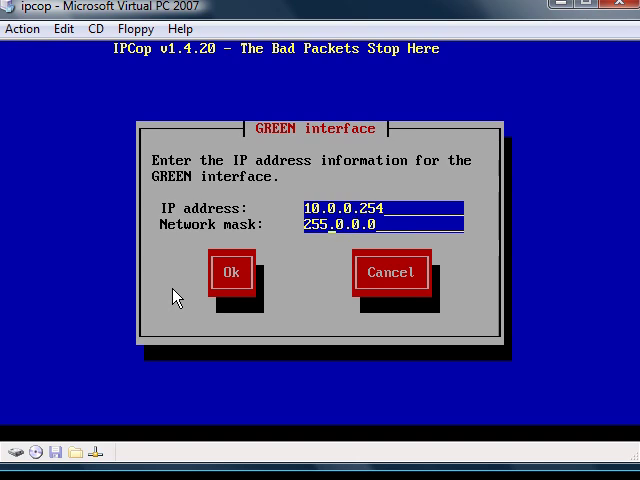
{"action": "key", "text": "Tab"}
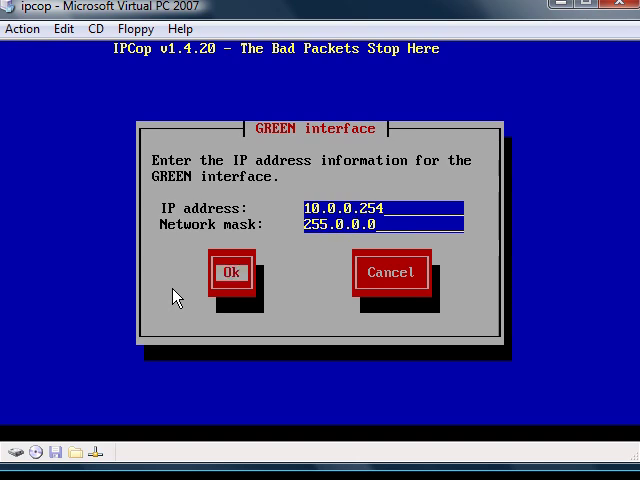
{"action": "key", "text": "Return"}
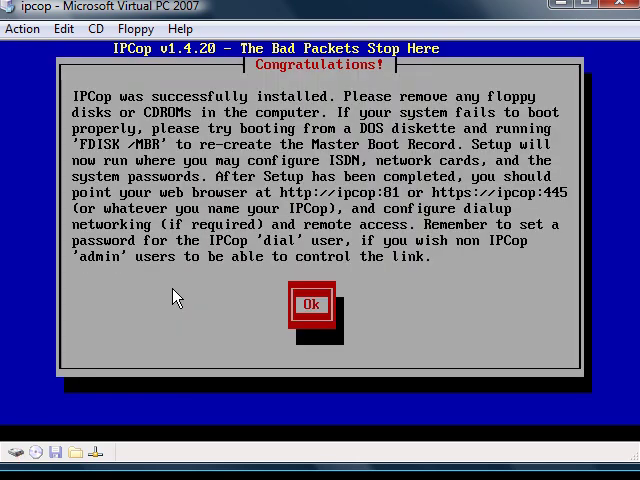
Step: Continue setup with the us keyboard layout and the CST6CDT timezone
{"action": "key", "text": "Return"}
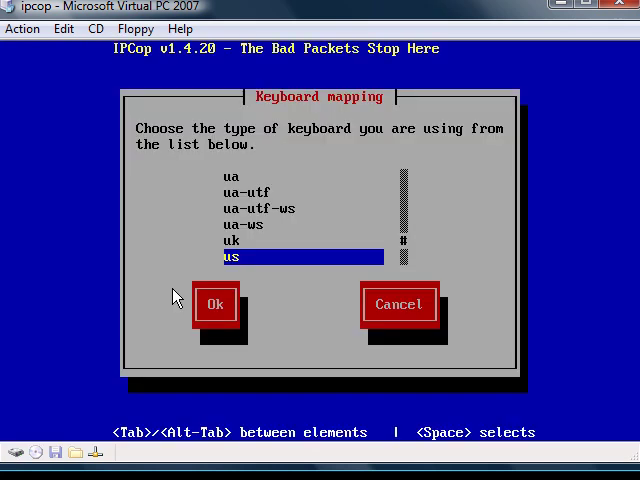
{"action": "key", "text": "Tab"}
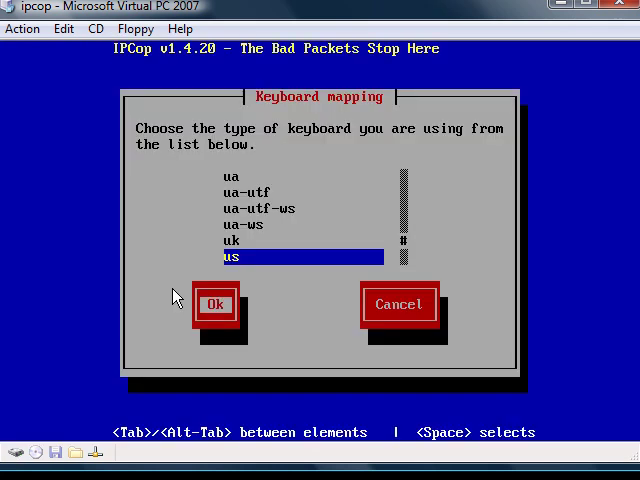
{"action": "key", "text": "Return"}
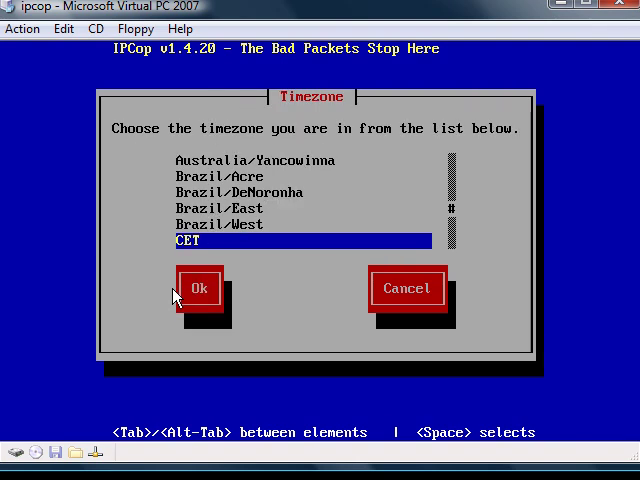
{"action": "key", "text": "Down"}
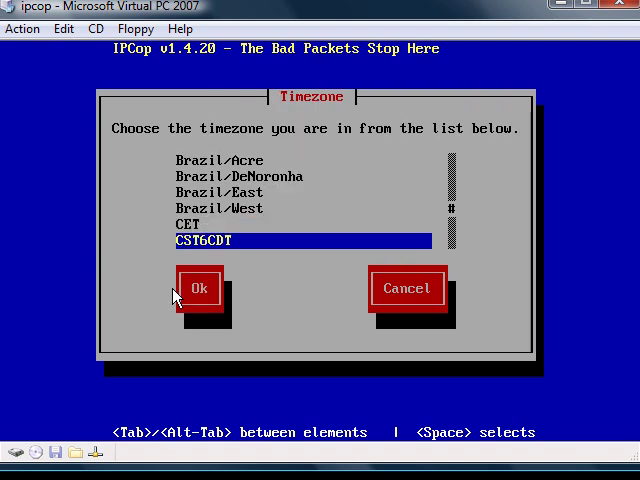
{"action": "key", "text": "Tab"}
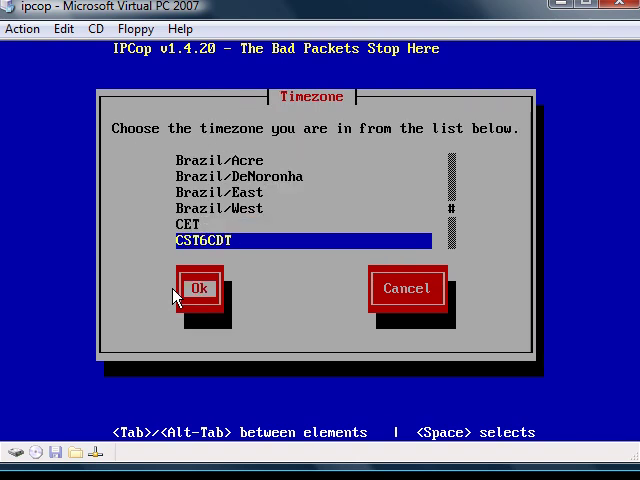
{"action": "key", "text": "Return"}
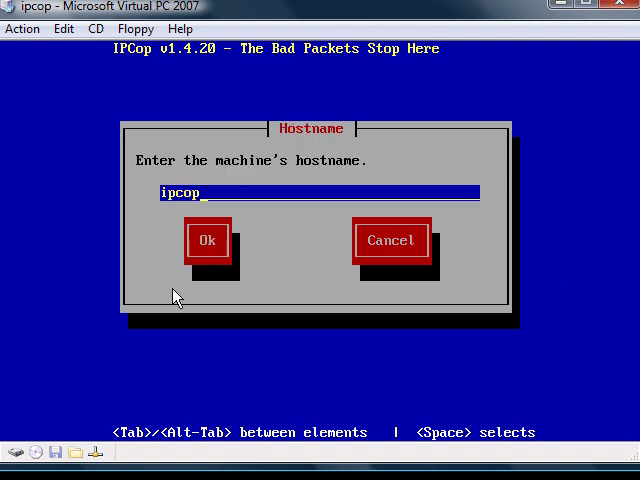
Step: Keep hostname ipcop and domain localdomain, and disable ISDN
{"action": "key", "text": "Tab"}
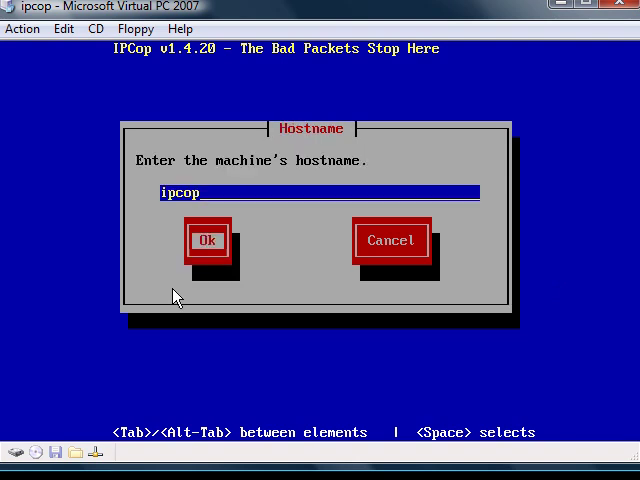
{"action": "key", "text": "Return"}
{"action": "key", "text": "Tab"}
{"action": "key", "text": "Return"}
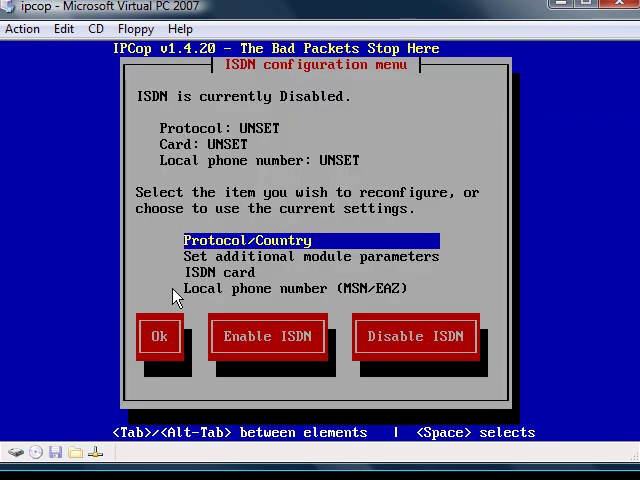
{"action": "key", "text": "Tab"}
{"action": "key", "text": "Tab"}
{"action": "key", "text": "Tab"}
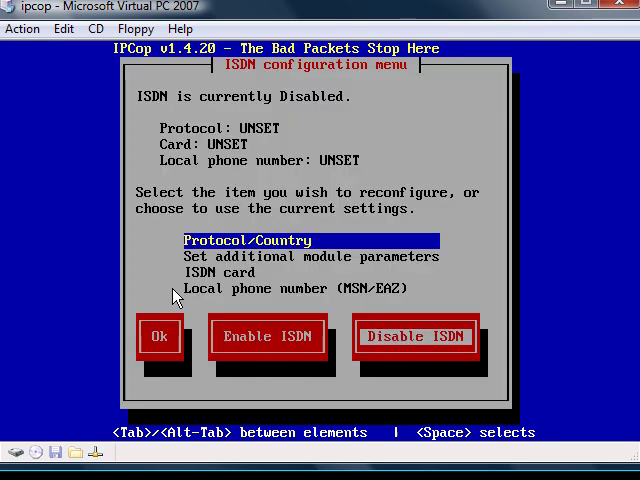
{"action": "key", "text": "Return"}
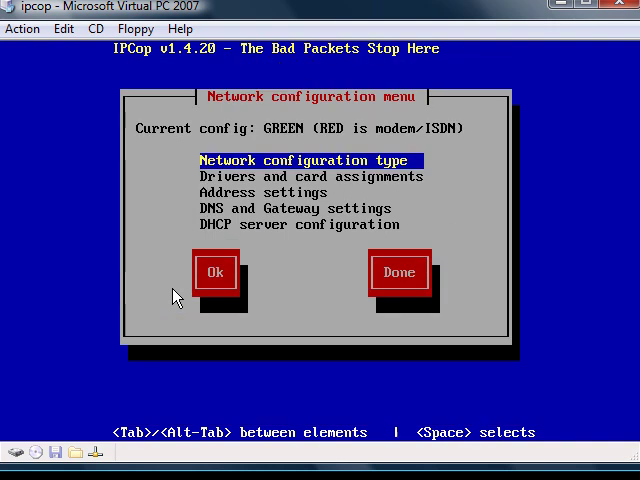
Step: Set the network configuration type to GREEN + RED
{"action": "key", "text": "Tab"}
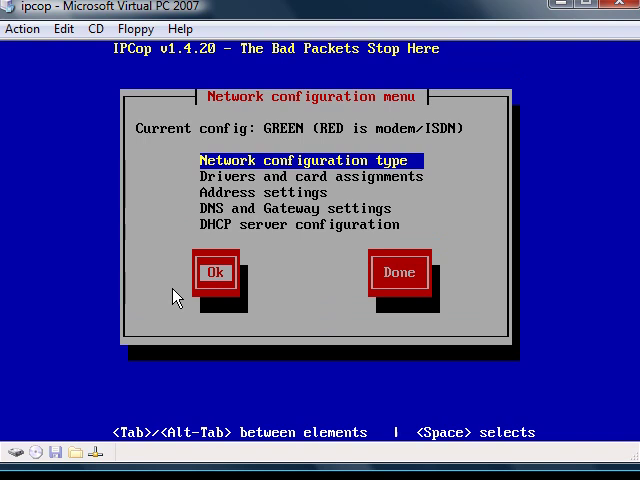
{"action": "key", "text": "Return"}
{"action": "key", "text": "Down"}
{"action": "key", "text": "Down"}
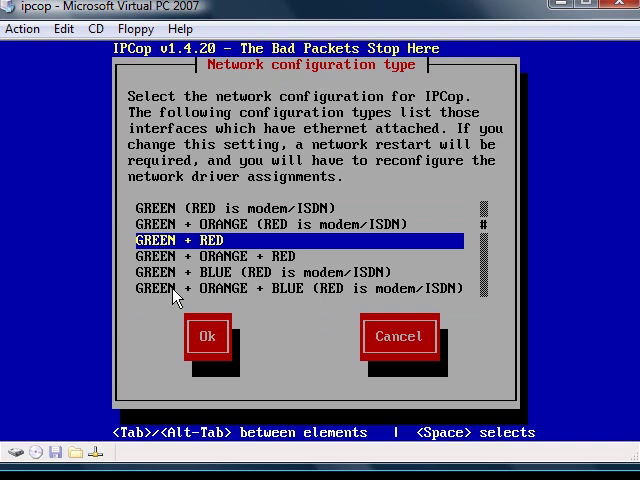
{"action": "key", "text": "Tab"}
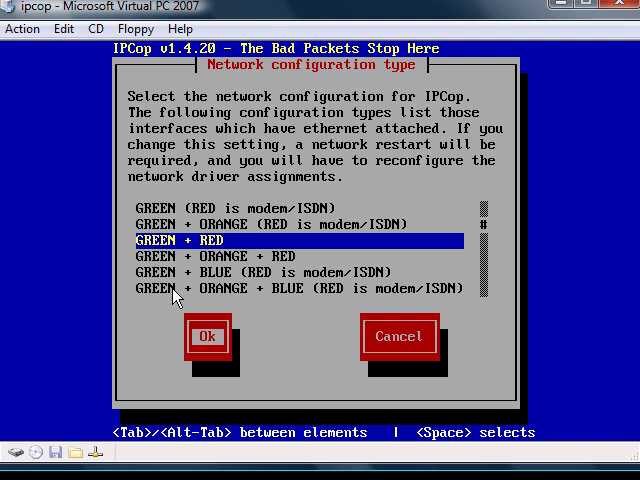
{"action": "key", "text": "Return"}
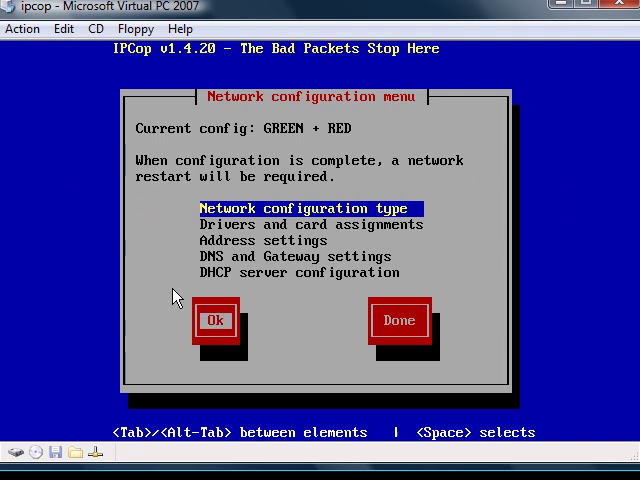
Step: Enter the drivers and card assignments screen
{"action": "key", "text": "Tab"}
{"action": "key", "text": "Down"}
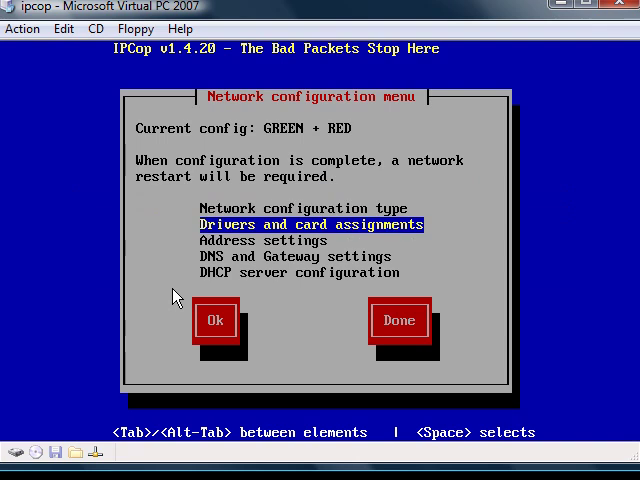
{"action": "key", "text": "Return"}
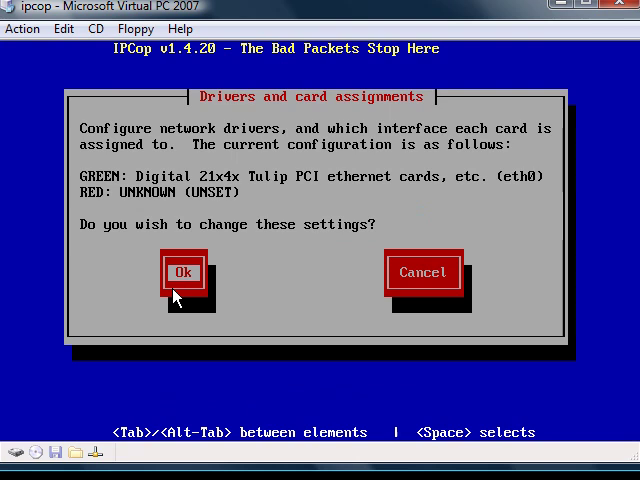
Step: Assign the unclaimed Tulip card to RED and acknowledge all cards allocated
{"action": "key", "text": "Return"}
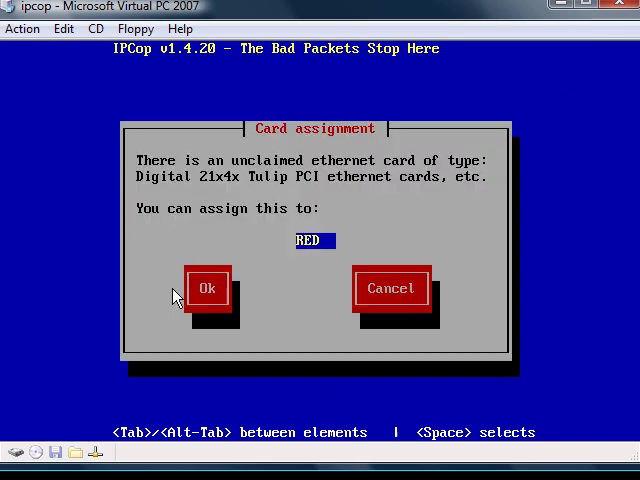
{"action": "key", "text": "Tab"}
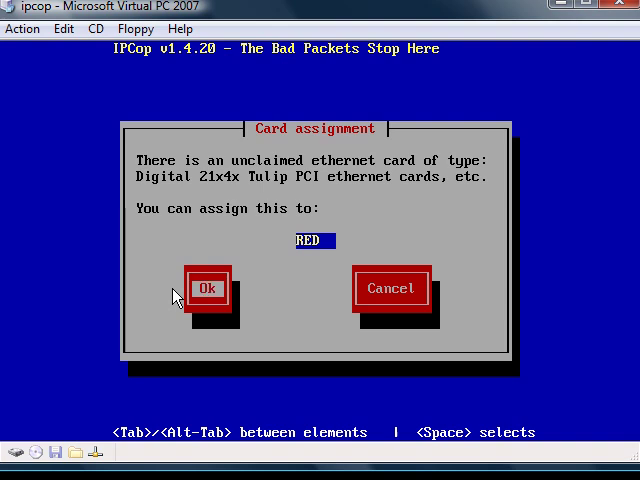
{"action": "key", "text": "Tab"}
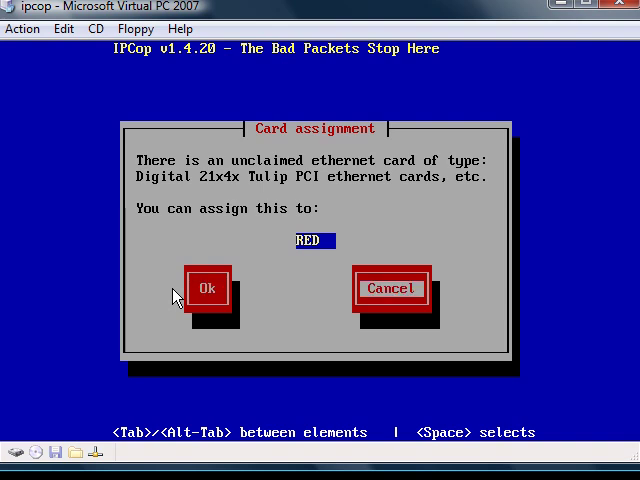
{"action": "key", "text": "Tab"}
{"action": "key", "text": "Tab"}
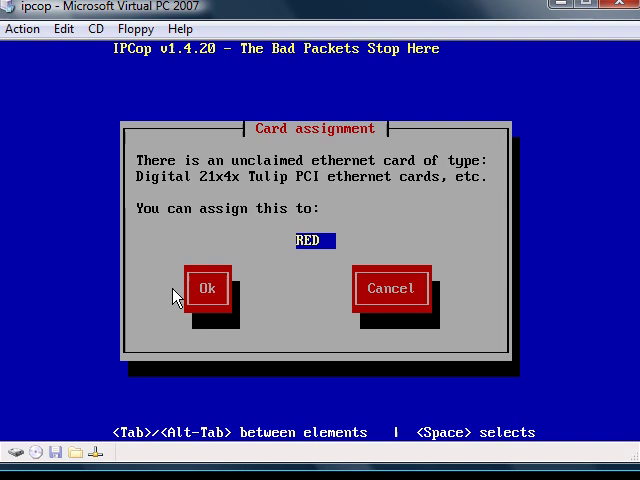
{"action": "key", "text": "Tab"}
{"action": "key", "text": "Tab"}
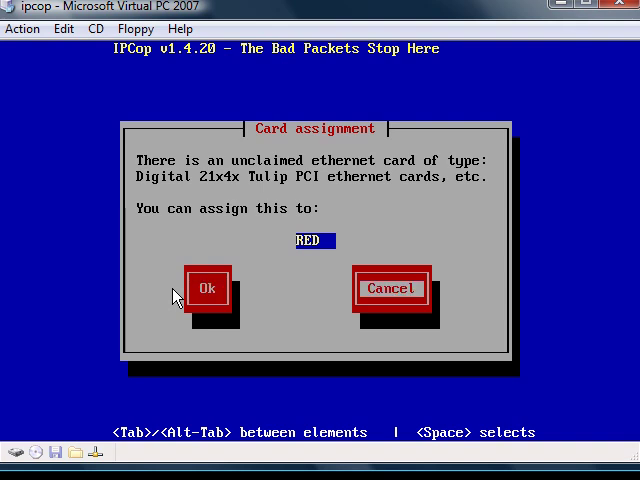
{"action": "key", "text": "Tab"}
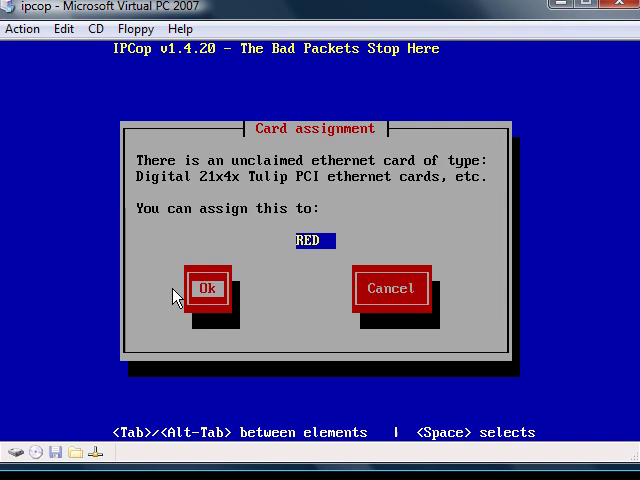
{"action": "key", "text": "Return"}
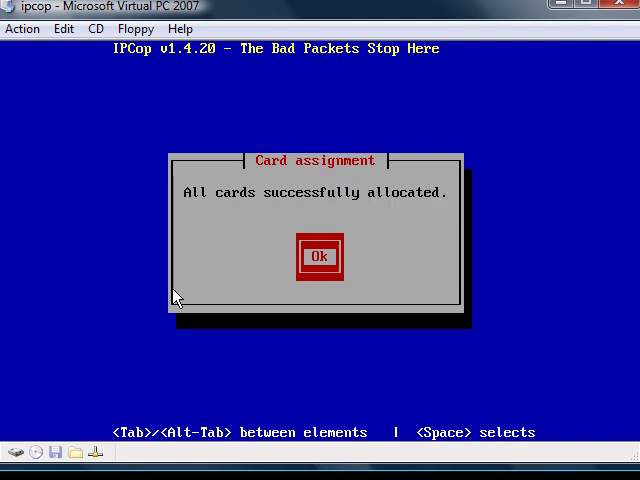
{"action": "key", "text": "Return"}
Step: In Address settings, reconfirm GREEN as 10.0.0.254 with mask 255.0.0.0
{"action": "key", "text": "Down"}
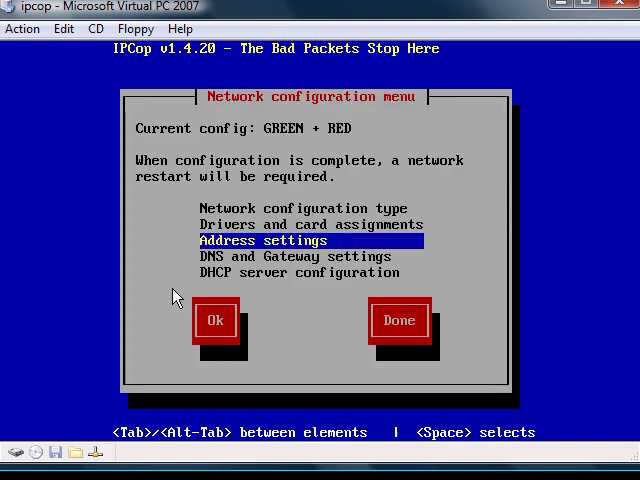
{"action": "key", "text": "Return"}
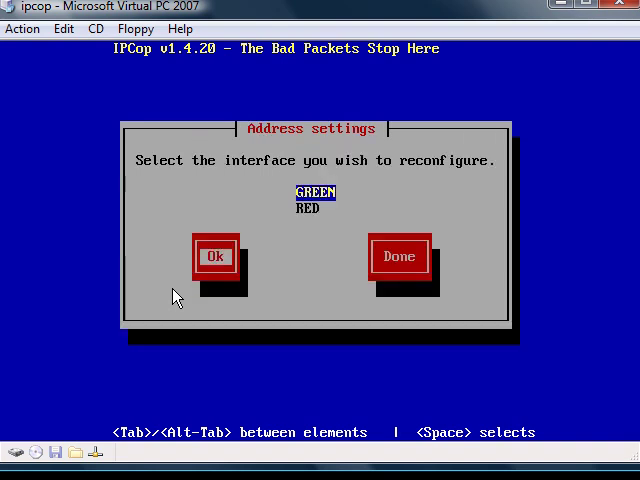
{"action": "key", "text": "Return"}
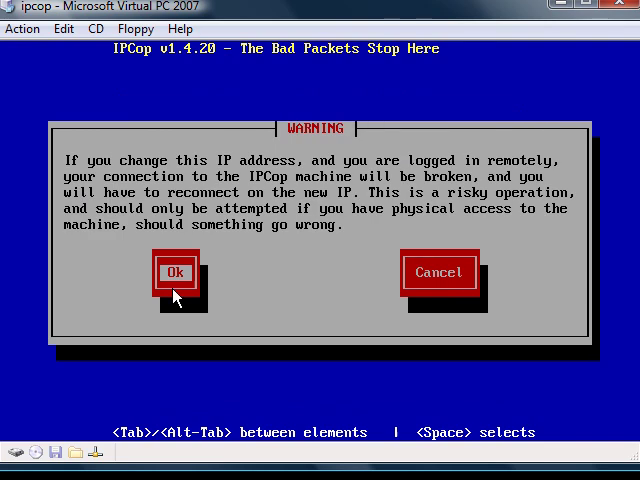
{"action": "key", "text": "Return"}
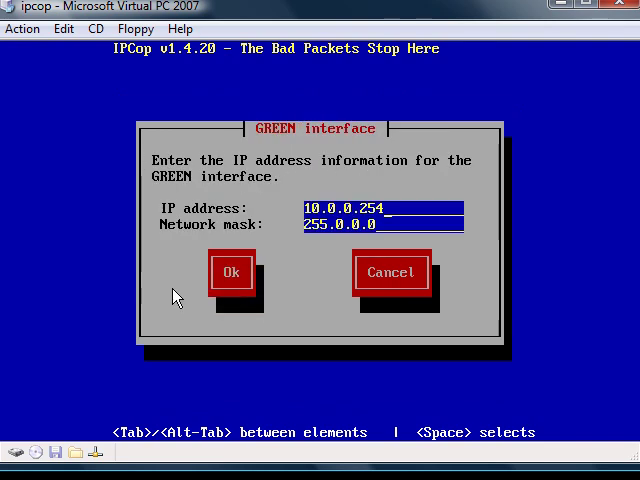
{"action": "key", "text": "Tab"}
{"action": "key", "text": "Tab"}
{"action": "key", "text": "Return"}
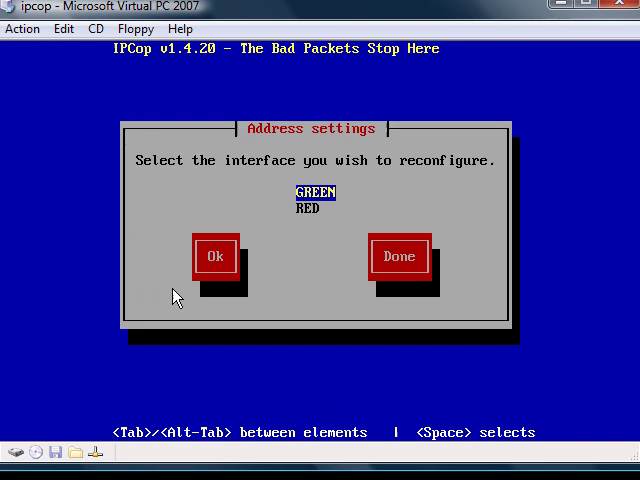
Step: Set the RED interface to obtain its address via DHCP with hostname ipcop
{"action": "key", "text": "Down"}
{"action": "key", "text": "Tab"}
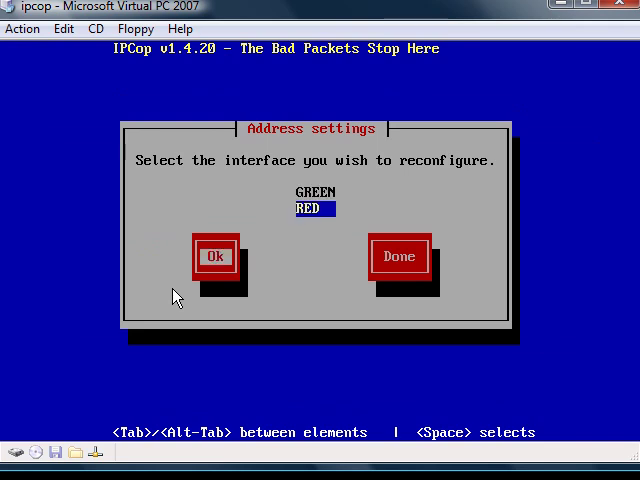
{"action": "key", "text": "Return"}
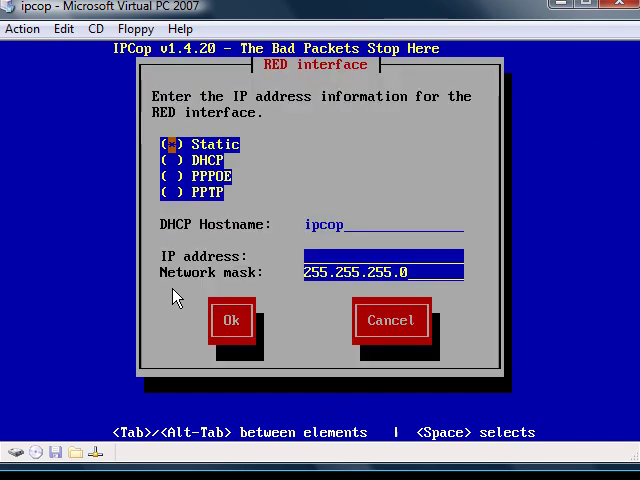
{"action": "key", "text": "Down"}
{"action": "key", "text": "space"}
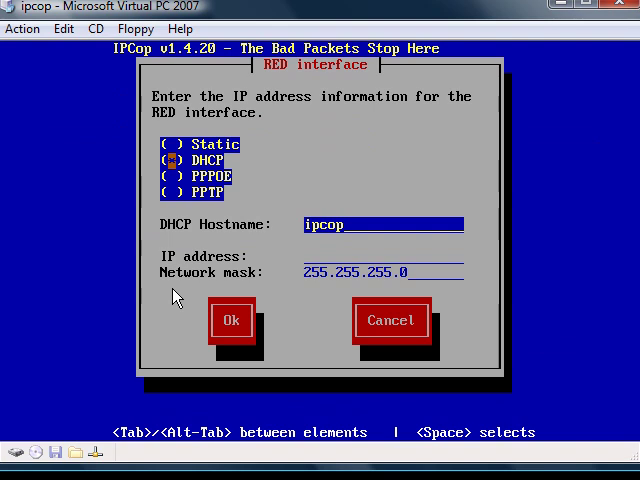
{"action": "key", "text": "Down"}
{"action": "key", "text": "Down"}
{"action": "key", "text": "Down"}
{"action": "key", "text": "Tab"}
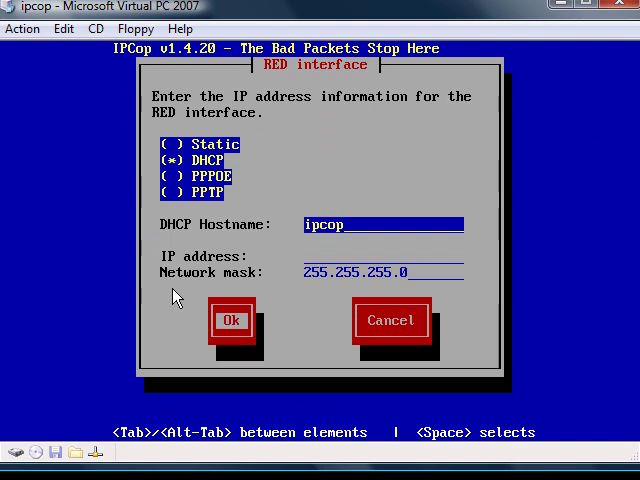
{"action": "key", "text": "Return"}
{"action": "key", "text": "Return"}
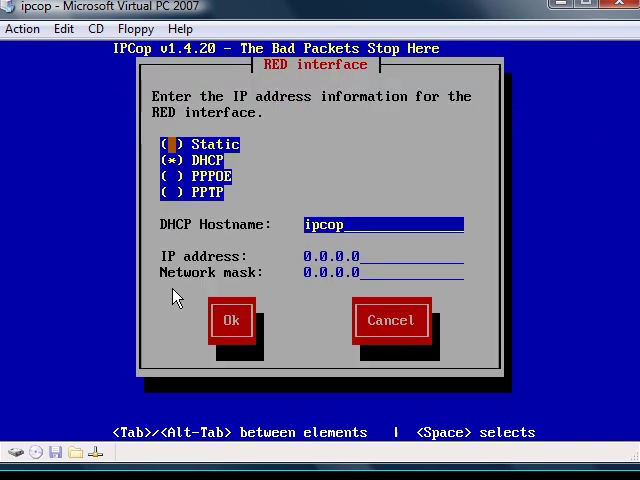
Step: Confirm RED's DHCP setting and finish Address settings, returning to the network menu
{"action": "key", "text": "Down"}
{"action": "key", "text": "Down"}
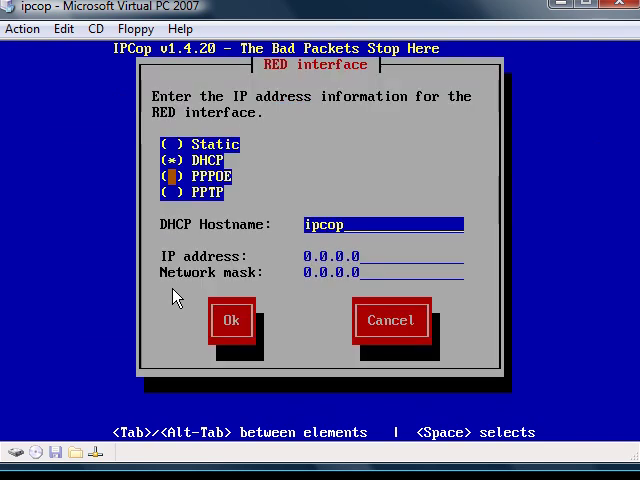
{"action": "key", "text": "Tab"}
{"action": "key", "text": "Tab"}
{"action": "key", "text": "Return"}
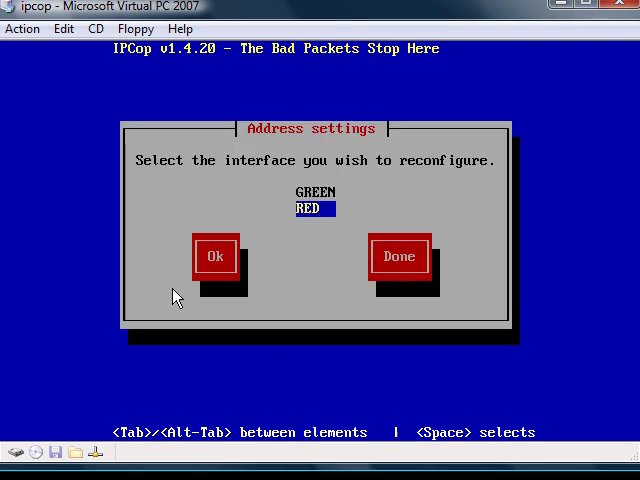
{"action": "key", "text": "Tab"}
{"action": "key", "text": "Tab"}
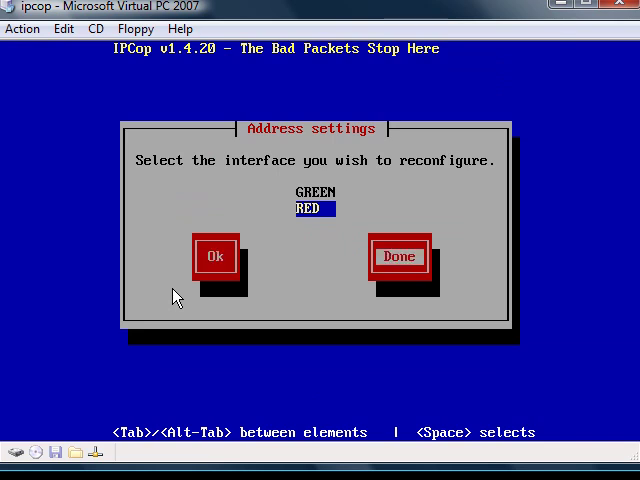
{"action": "key", "text": "Return"}
{"action": "key", "text": "Down"}
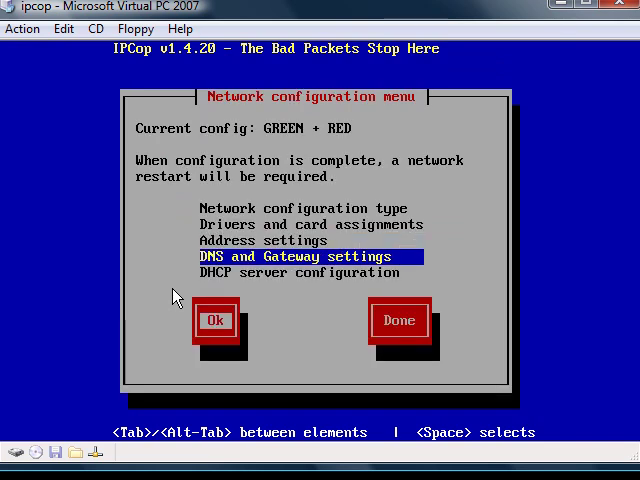
Step: Accept the DNS and Gateway settings with empty fields
{"action": "key", "text": "Return"}
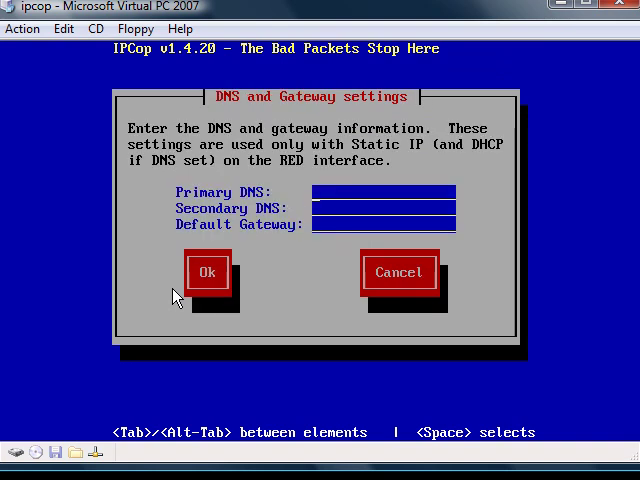
{"action": "key", "text": "Tab"}
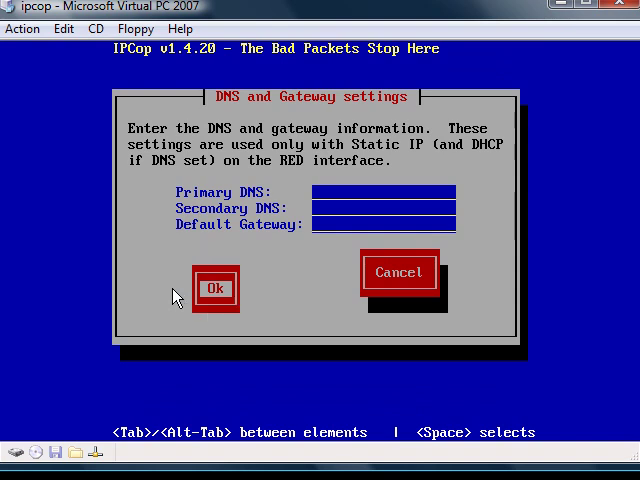
{"action": "key", "text": "Return"}
{"action": "key", "text": "Tab"}
{"action": "key", "text": "Tab"}
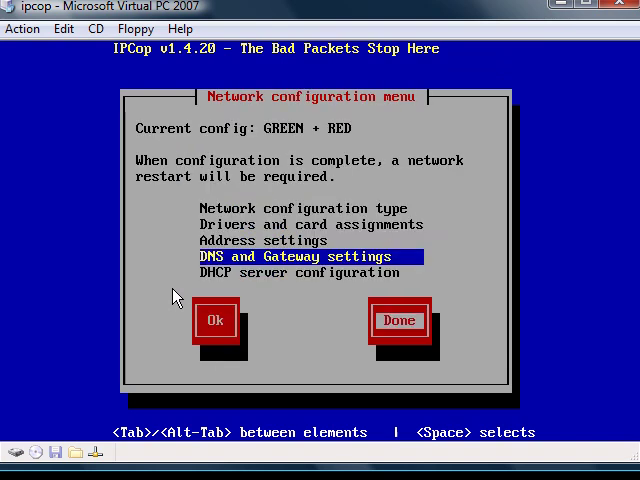
{"action": "key", "text": "Tab"}
{"action": "key", "text": "Tab"}
{"action": "key", "text": "Tab"}
{"action": "key", "text": "Tab"}
{"action": "key", "text": "Tab"}
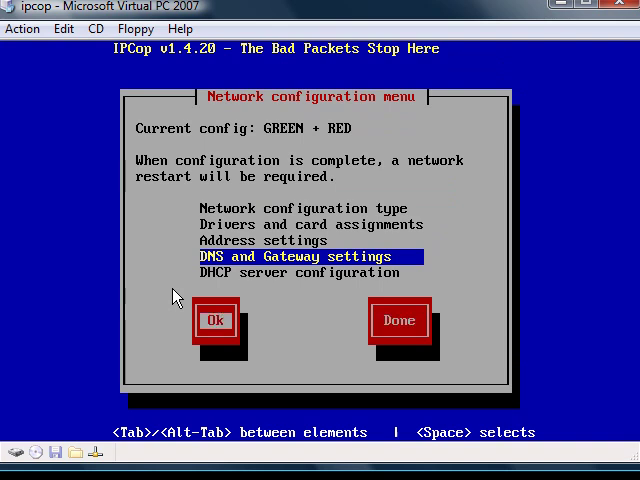
{"action": "key", "text": "Tab"}
{"action": "key", "text": "Tab"}
Step: Leave the DHCP server disabled and finish network setup, reaching the root password prompt
{"action": "key", "text": "Down"}
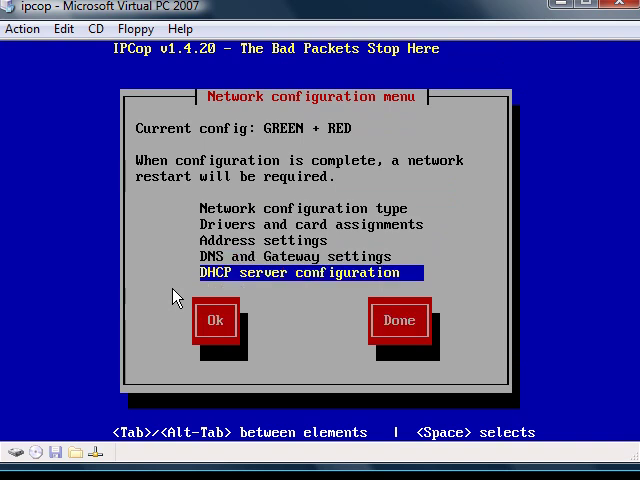
{"action": "key", "text": "Tab"}
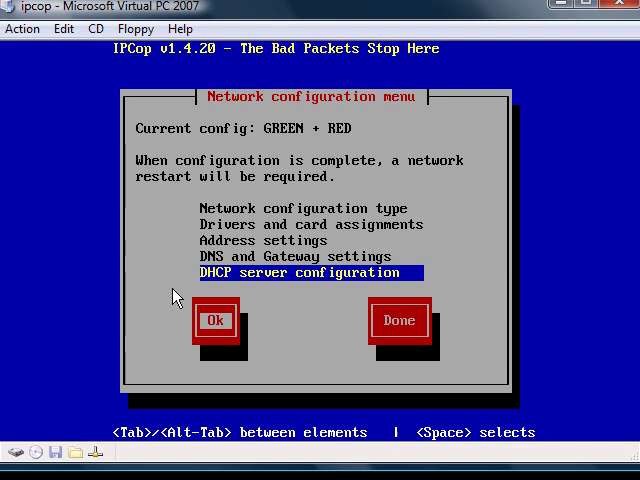
{"action": "key", "text": "Return"}
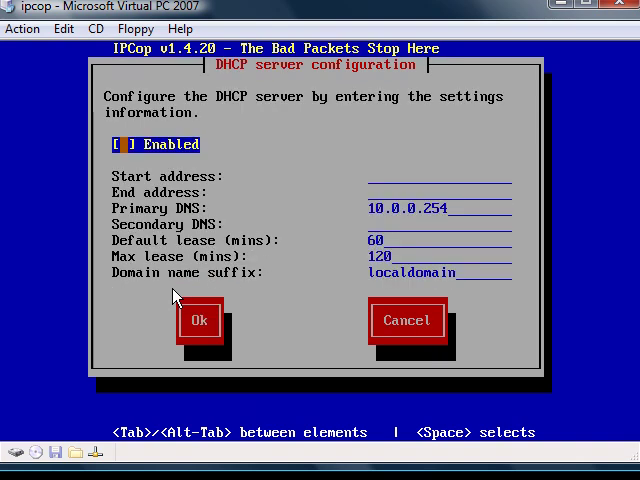
{"action": "key", "text": "F12"}
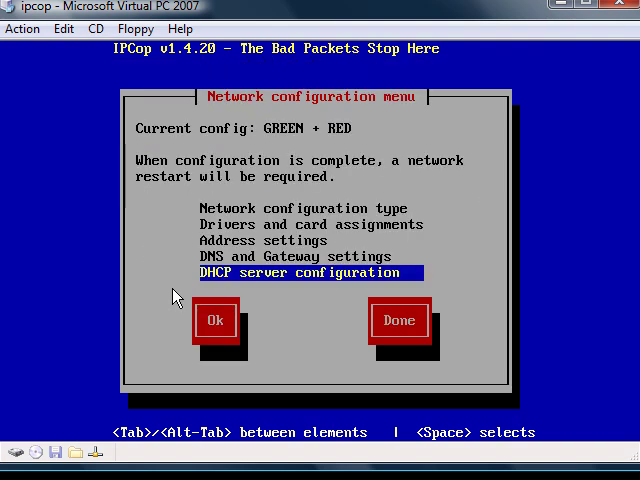
{"action": "key", "text": "Tab"}
{"action": "key", "text": "Tab"}
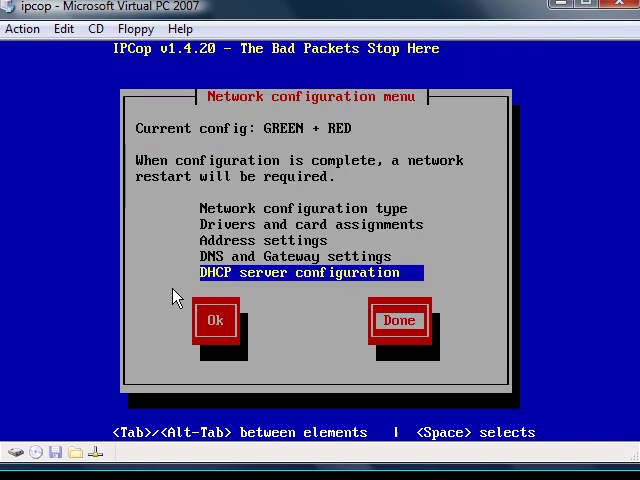
{"action": "key", "text": "Tab"}
{"action": "key", "text": "Return"}
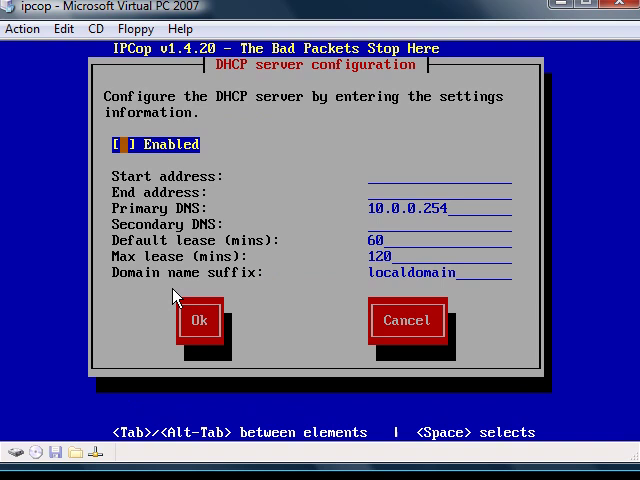
{"action": "key", "text": "Tab"}
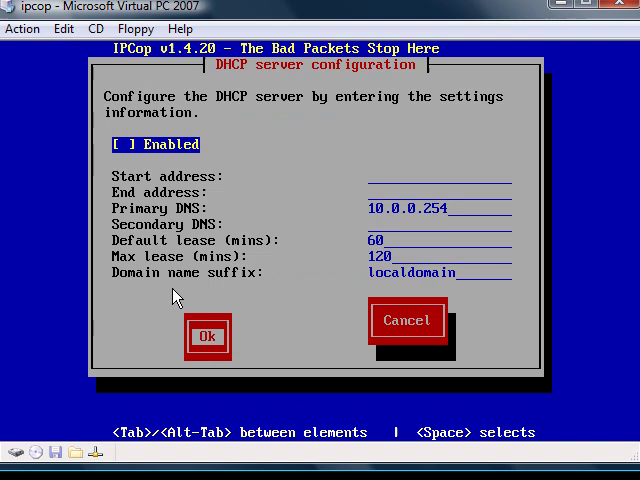
{"action": "key", "text": "Return"}
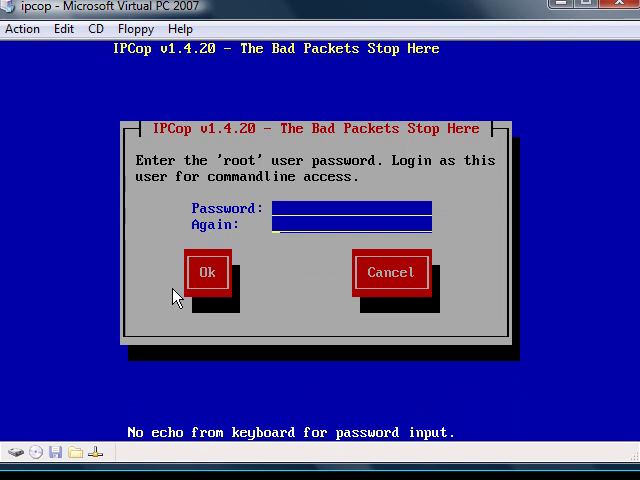
Step: Confirm the root, admin and backup passwords in turn, completing IPCop setup
{"action": "key", "text": "Tab"}
{"action": "key", "text": "Return"}
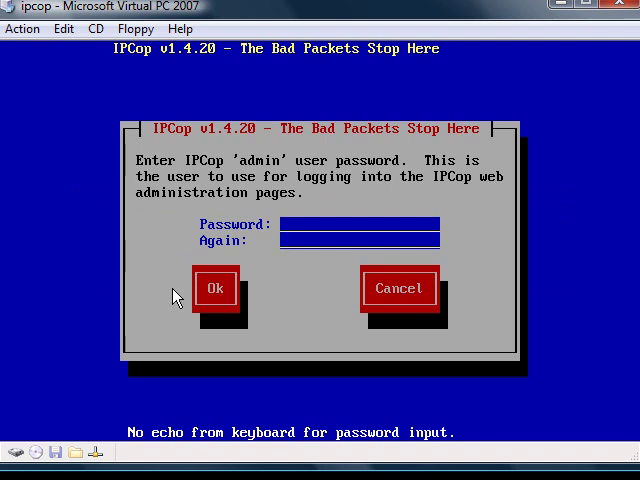
{"action": "key", "text": "Tab"}
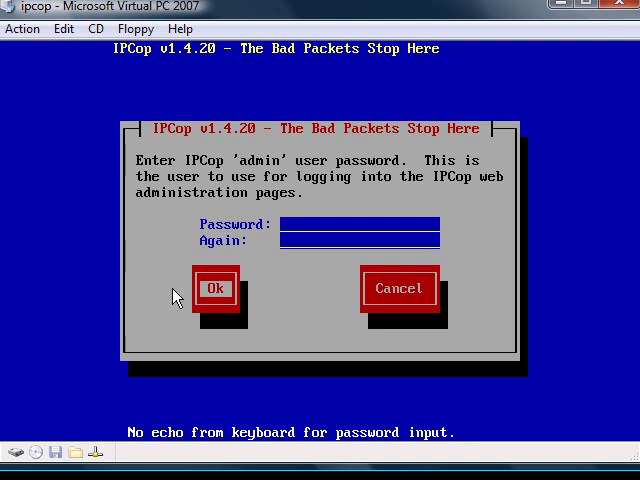
{"action": "key", "text": "Return"}
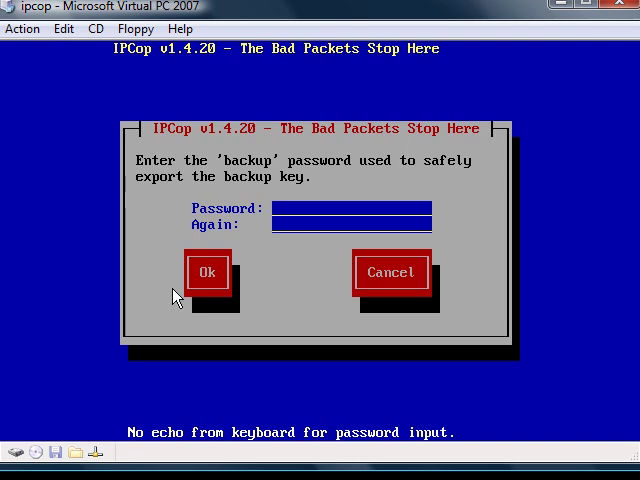
{"action": "key", "text": "Tab"}
{"action": "key", "text": "Return"}
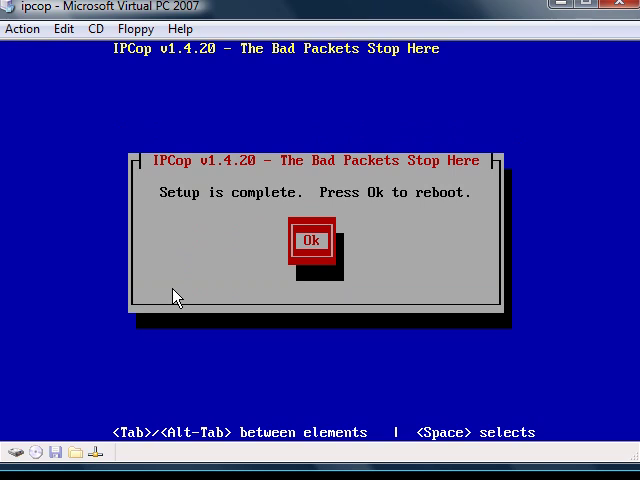
Step: Accept the Setup complete dialog to reboot the gateway, leaving the CD and Floppy menus unchanged
{"action": "key", "text": "Return"}
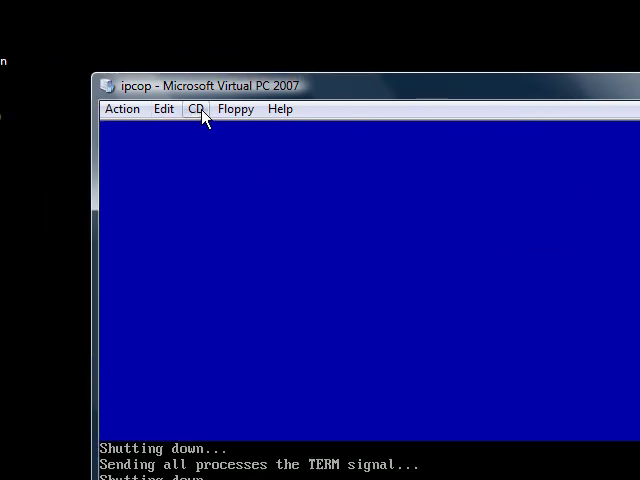
{"action": "left_click", "coordinate": [196, 109]}
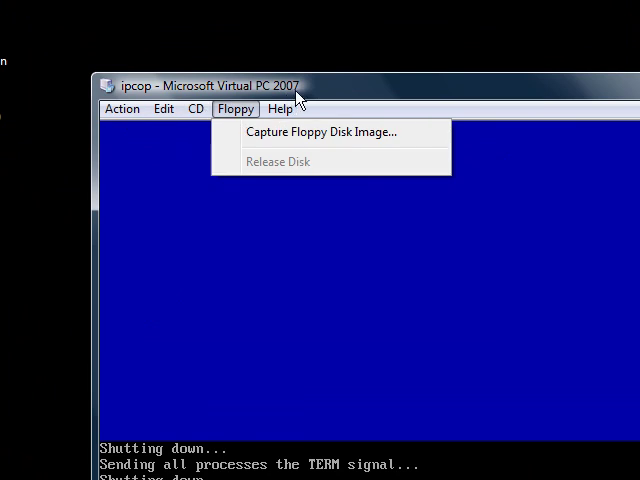
{"action": "left_click", "coordinate": [303, 93]}
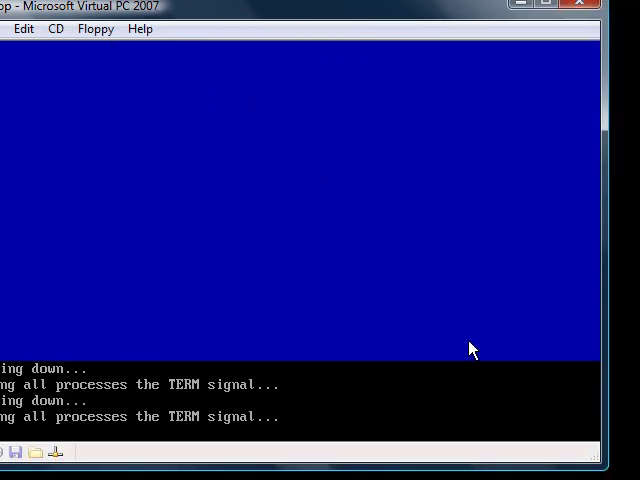